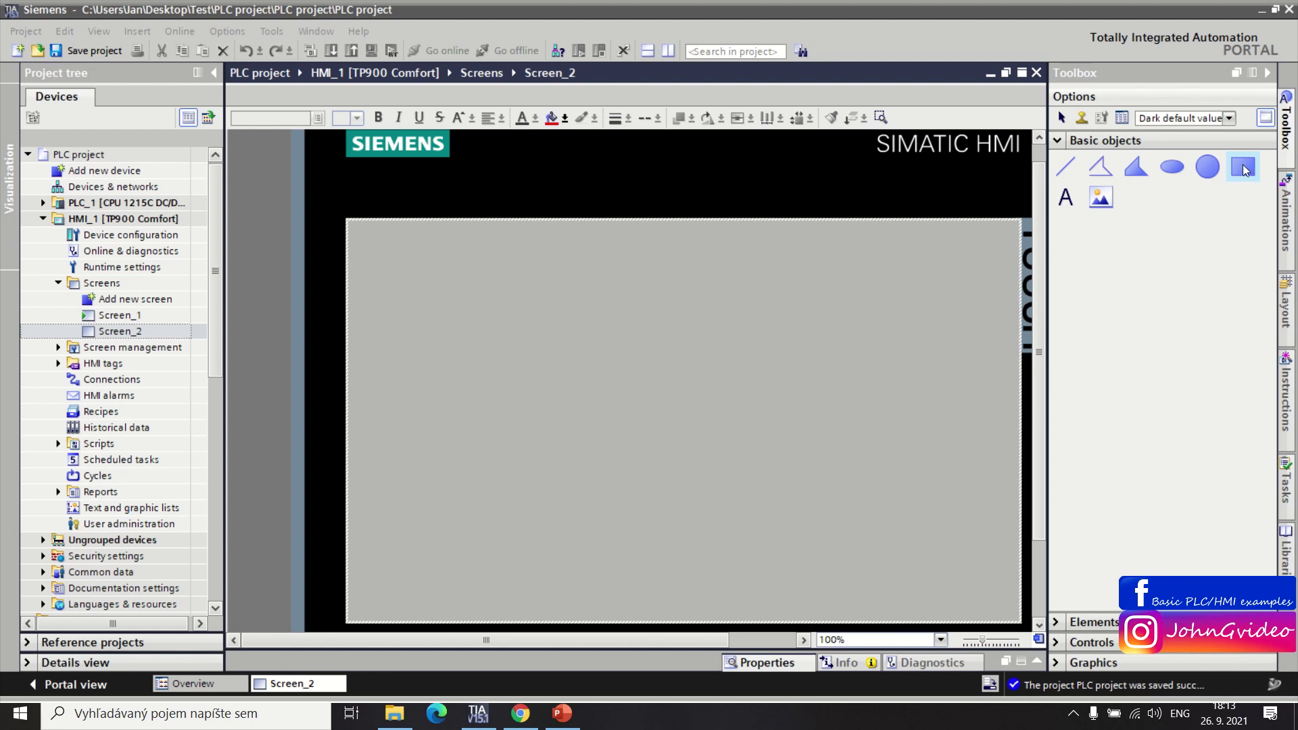
# Draw a rectangle on Screen_2 and move it up and to the right
pyautogui.moveTo(1244, 170); pyautogui.dragTo(542, 325)
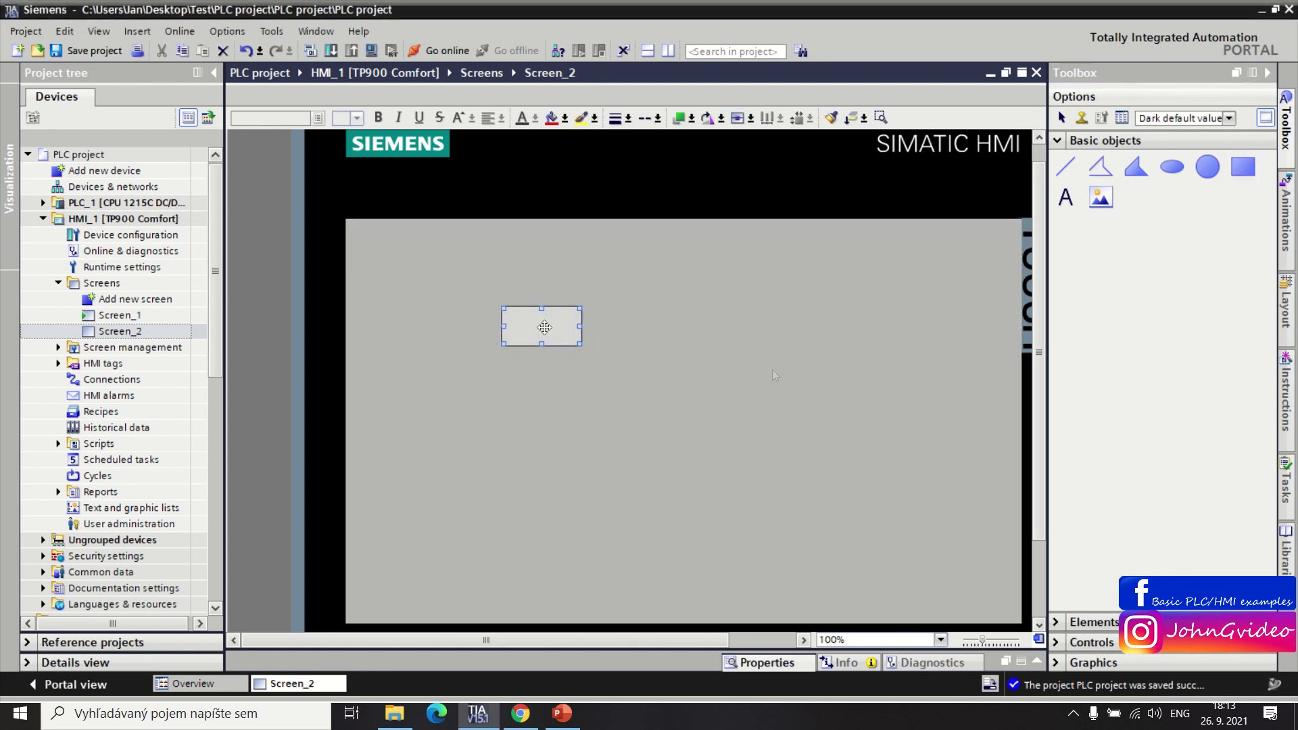
pyautogui.click(1267, 73)
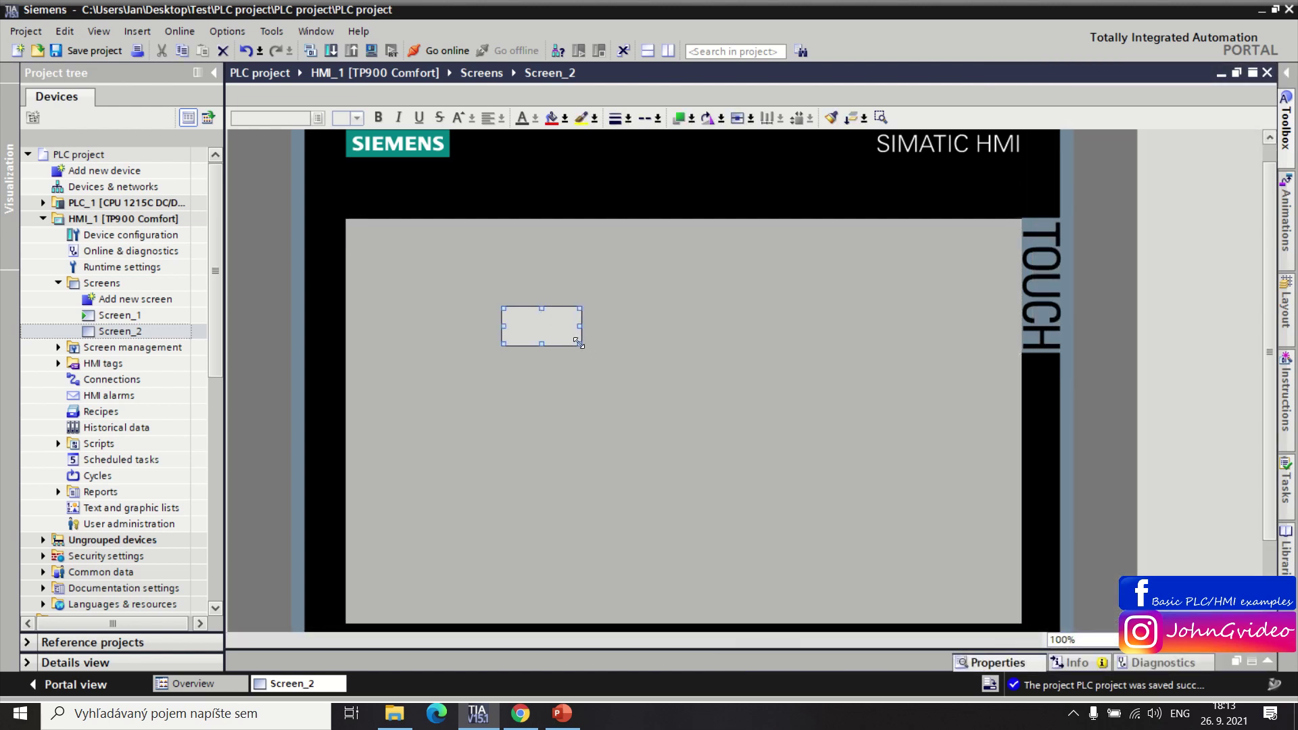
pyautogui.moveTo(581, 346)
pyautogui.mouseDown()
pyautogui.moveTo(605, 302)
pyautogui.moveTo(730, 333)
pyautogui.mouseUp()
pyautogui.rightClick(620, 301)
pyautogui.moveTo(652, 418)
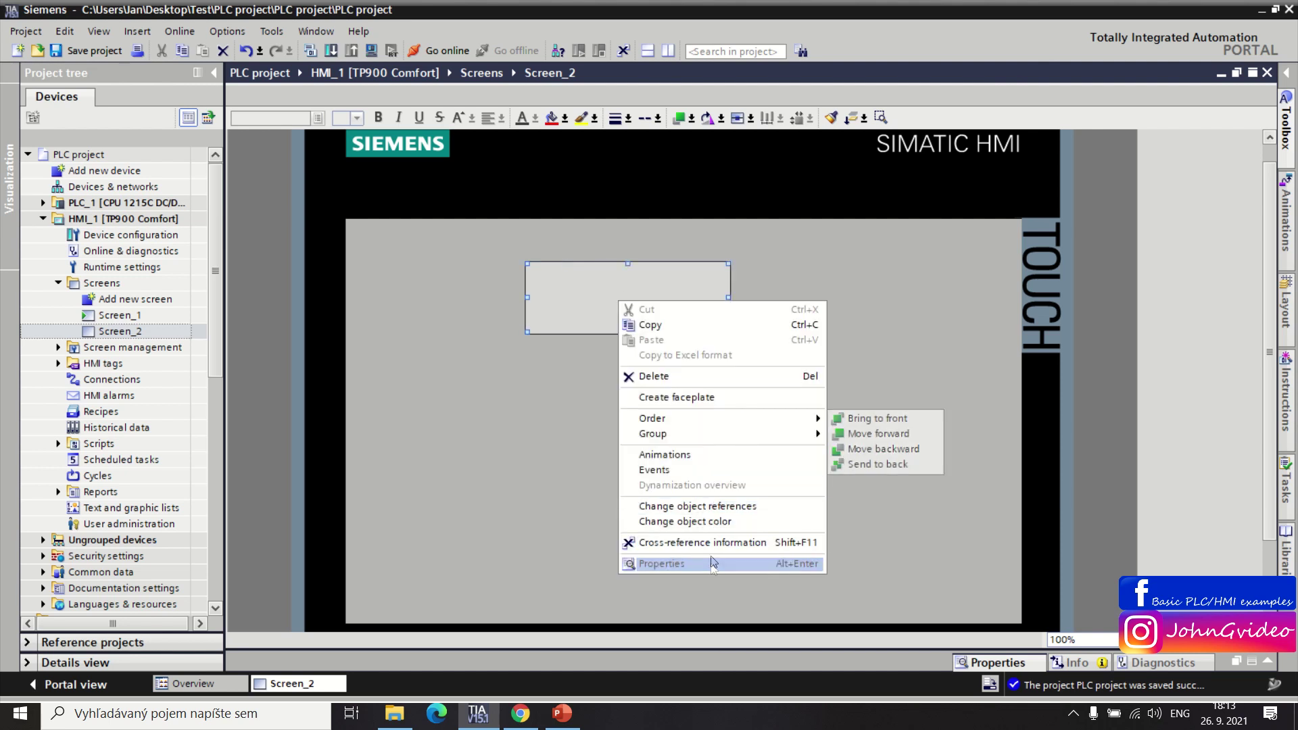
# Fill the rectangle green via its Appearance properties
pyautogui.click(710, 562)
pyautogui.click(265, 500)
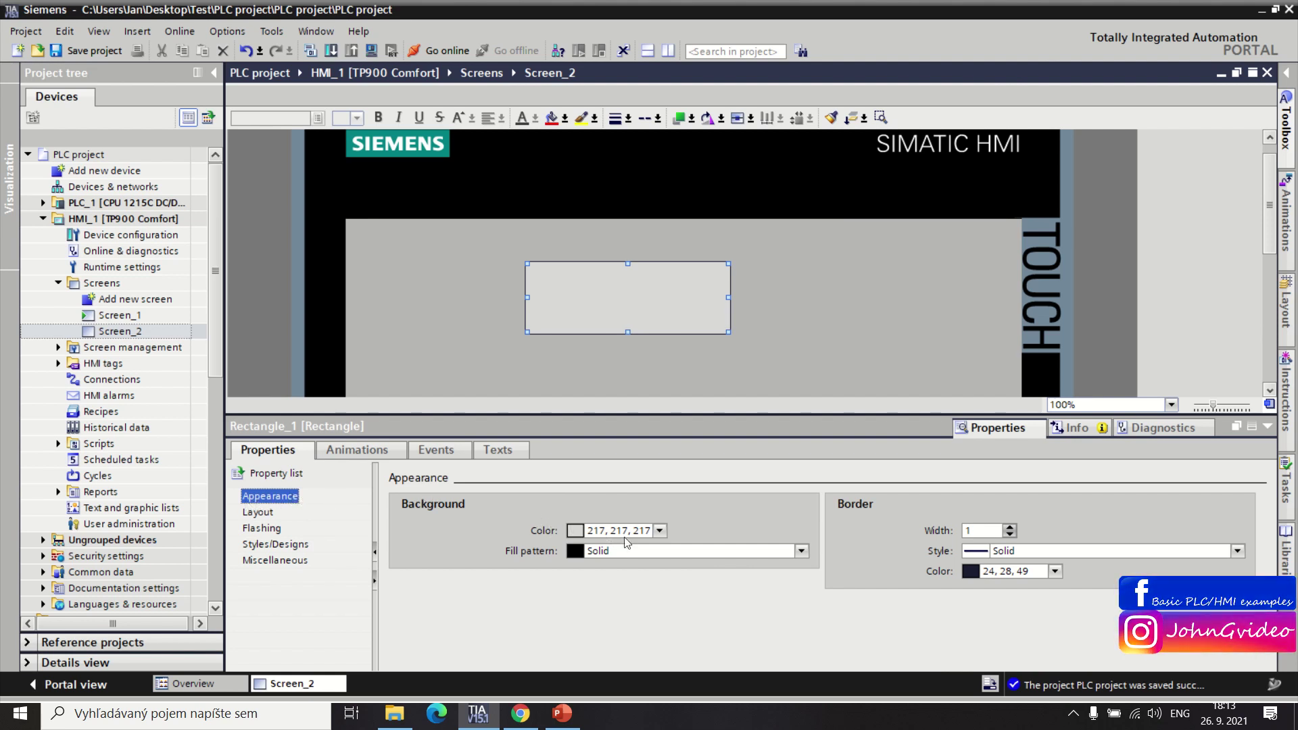
pyautogui.click(659, 531)
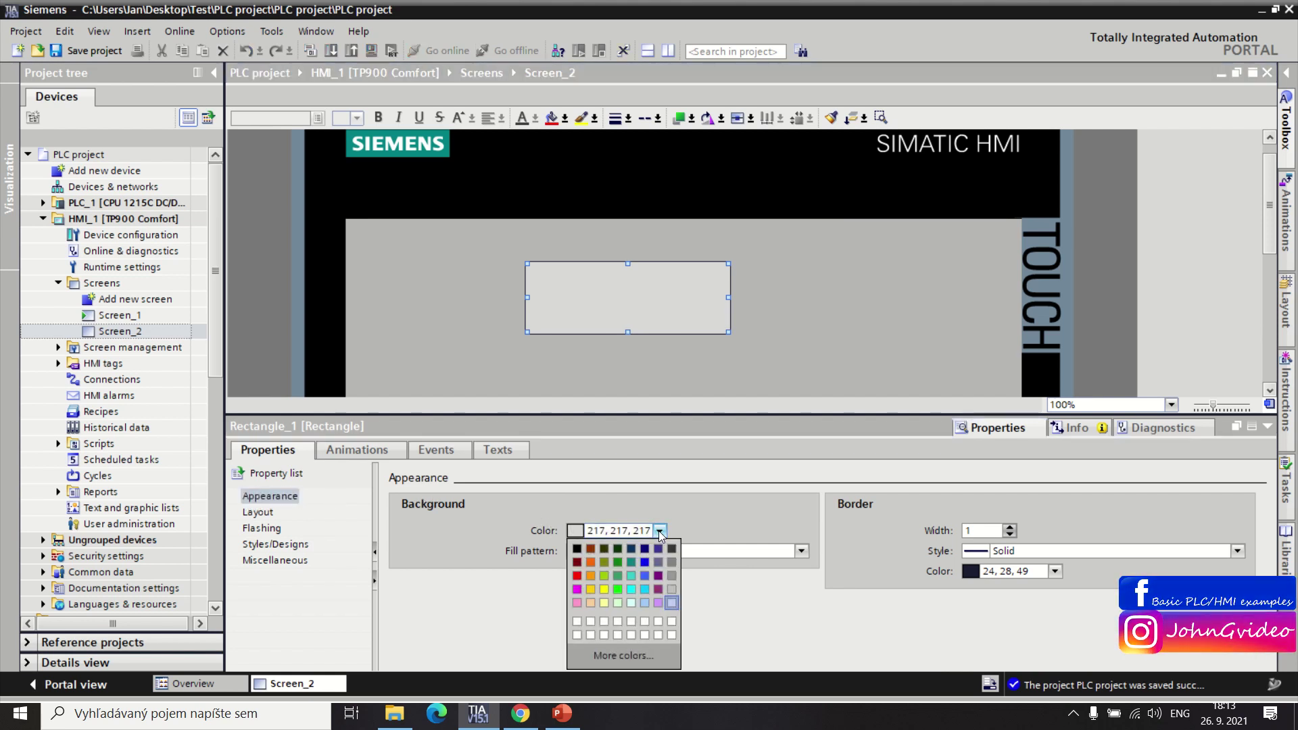
pyautogui.click(618, 589)
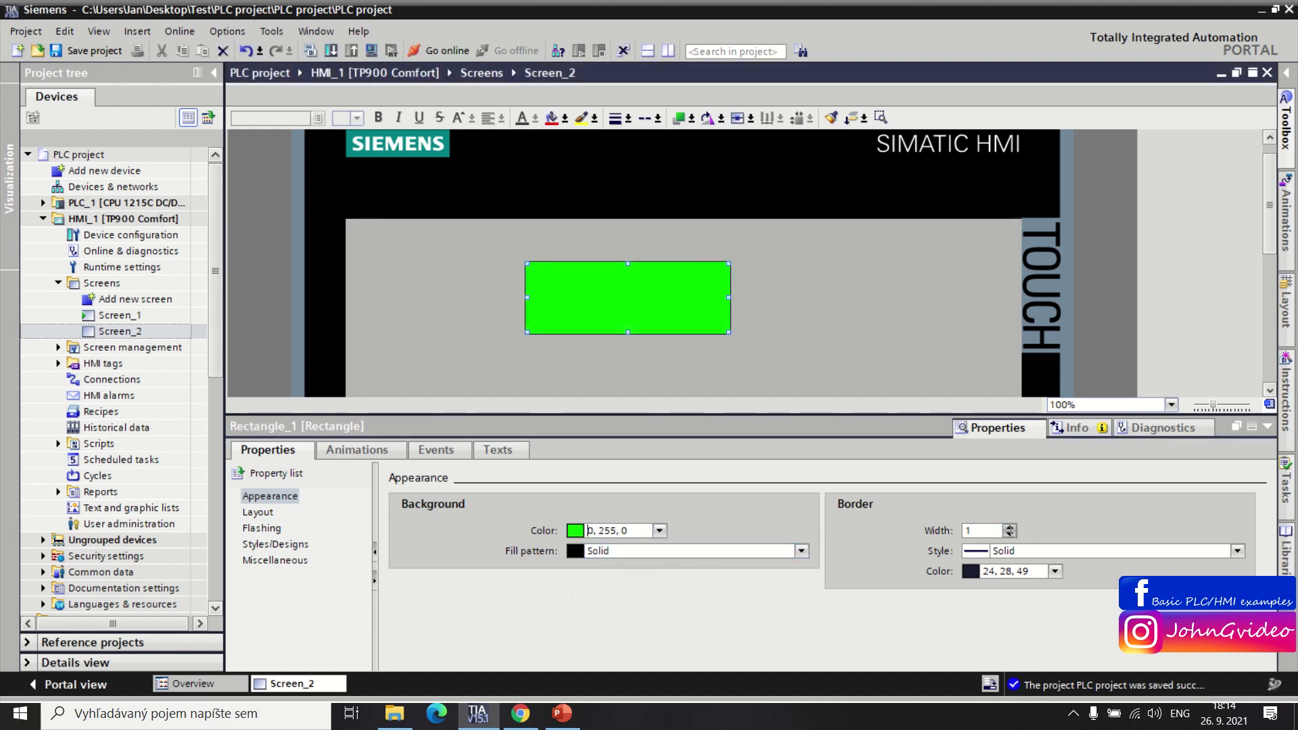
# Give it a dark-red dashed border of width 4, then delete the rectangle
pyautogui.click(1009, 527)
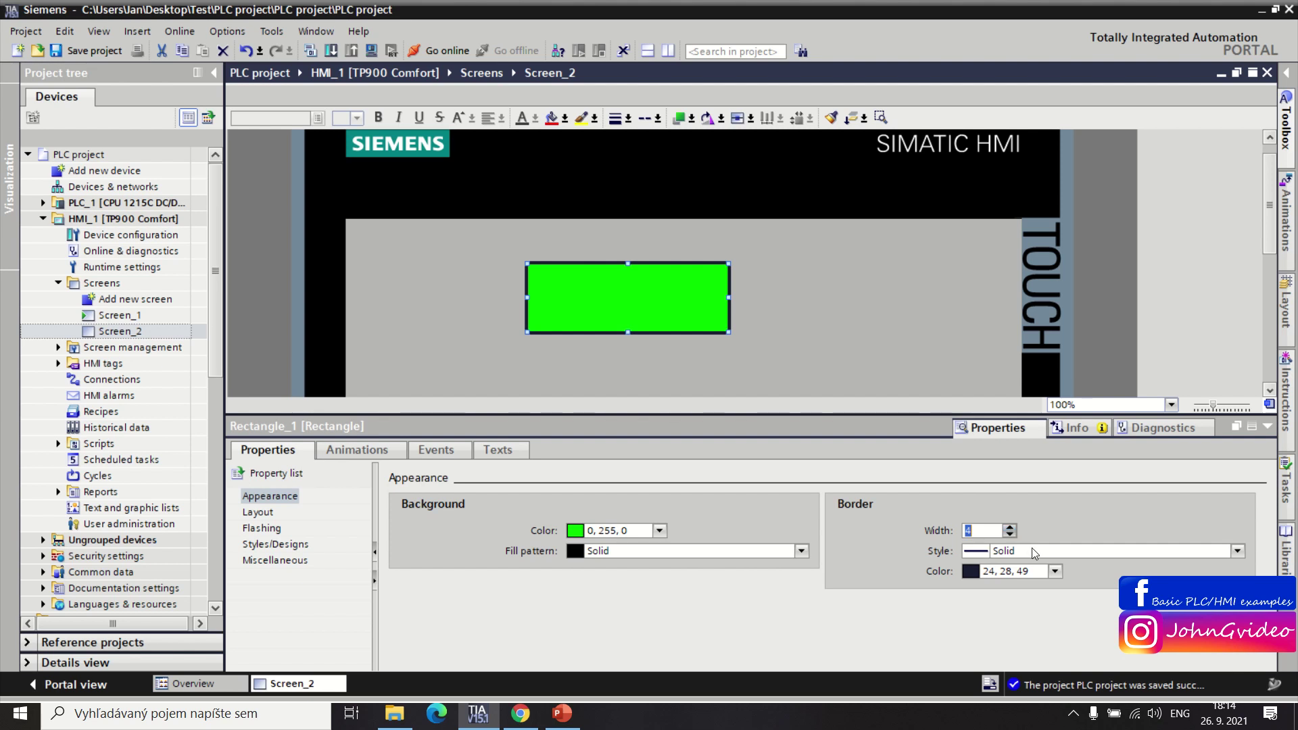
pyautogui.click(1032, 551)
pyautogui.click(1003, 582)
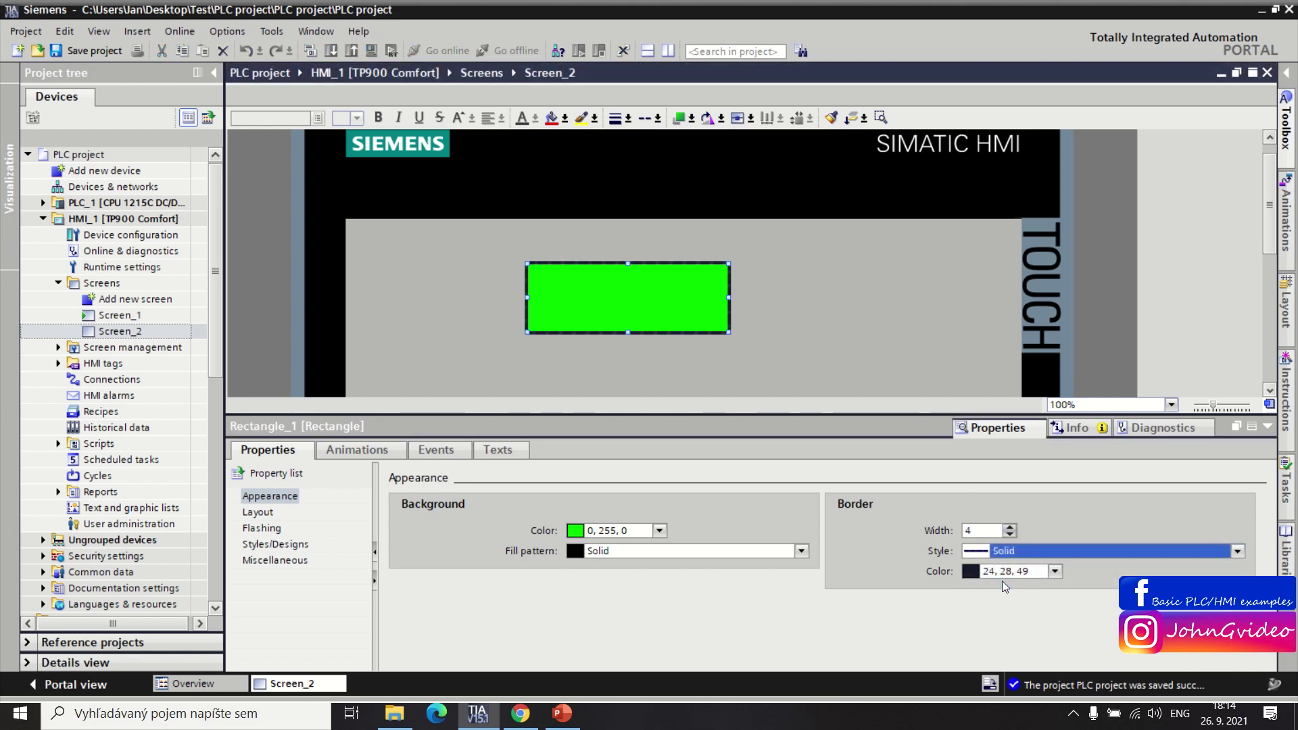
pyautogui.click(1055, 572)
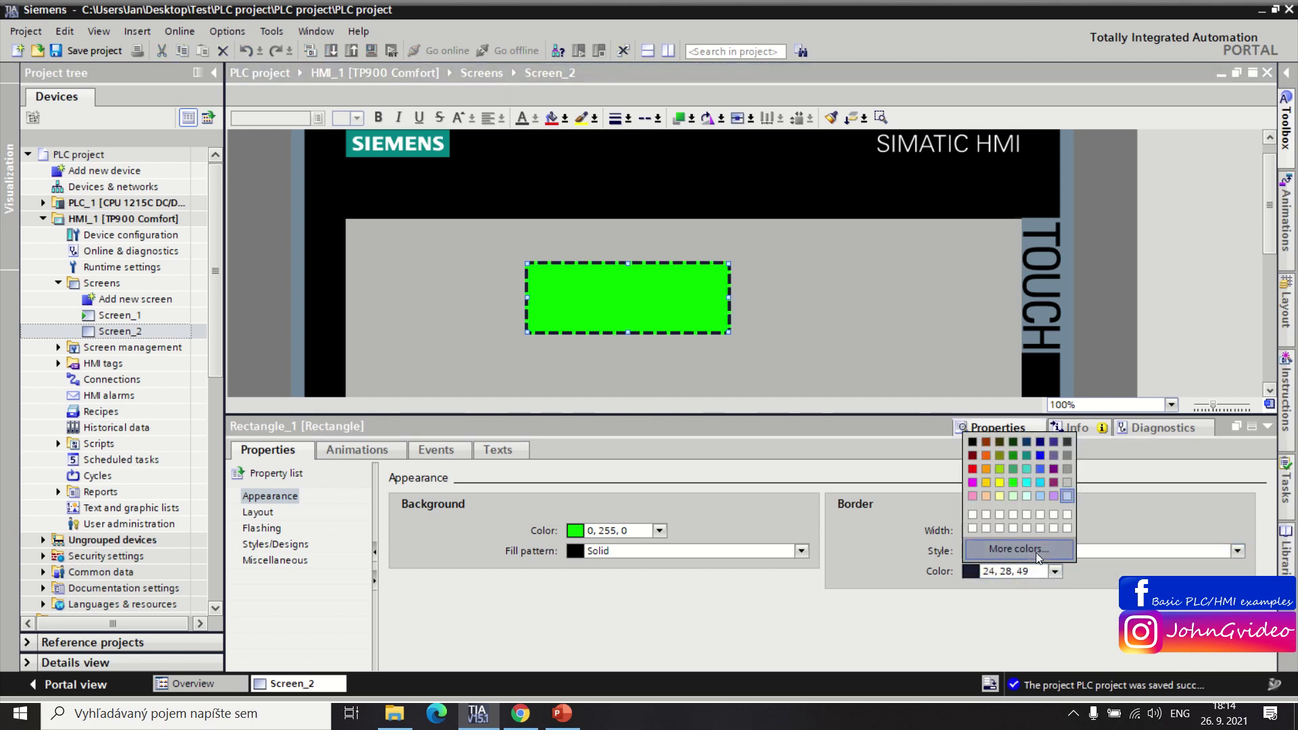
pyautogui.click(972, 458)
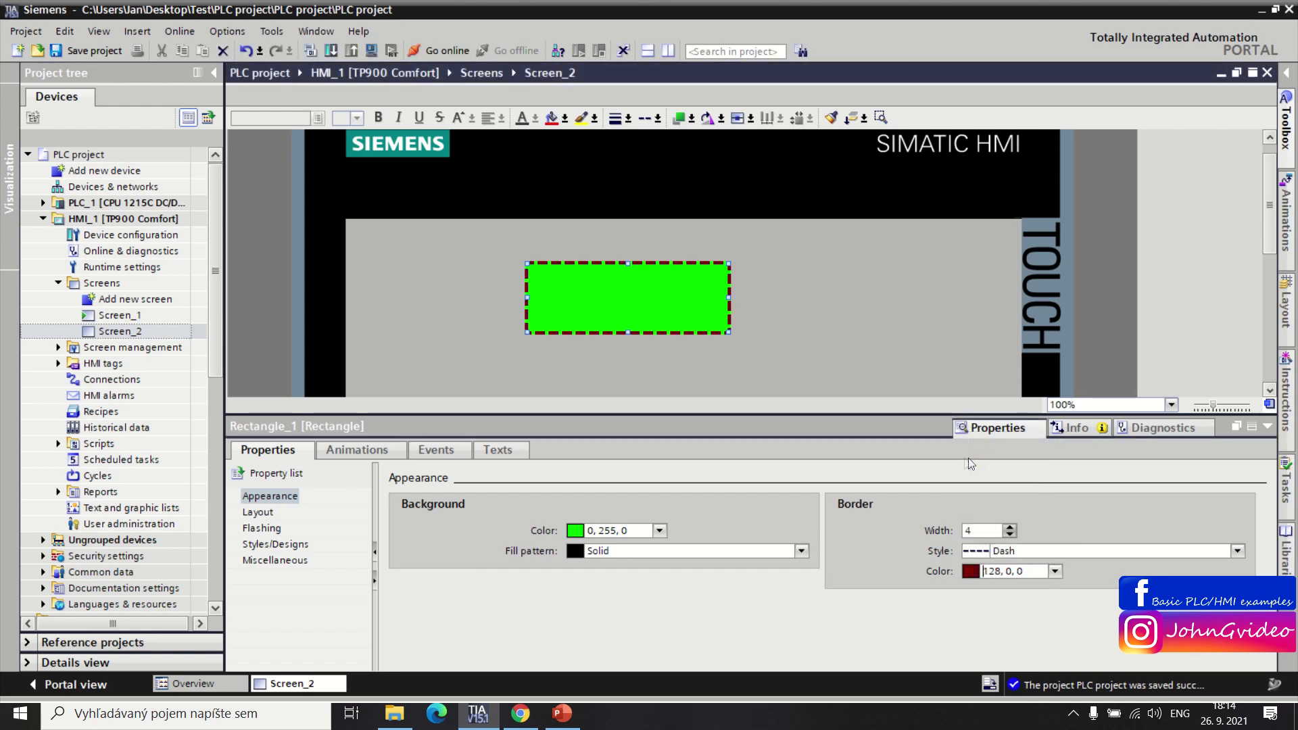
pyautogui.click(1265, 428)
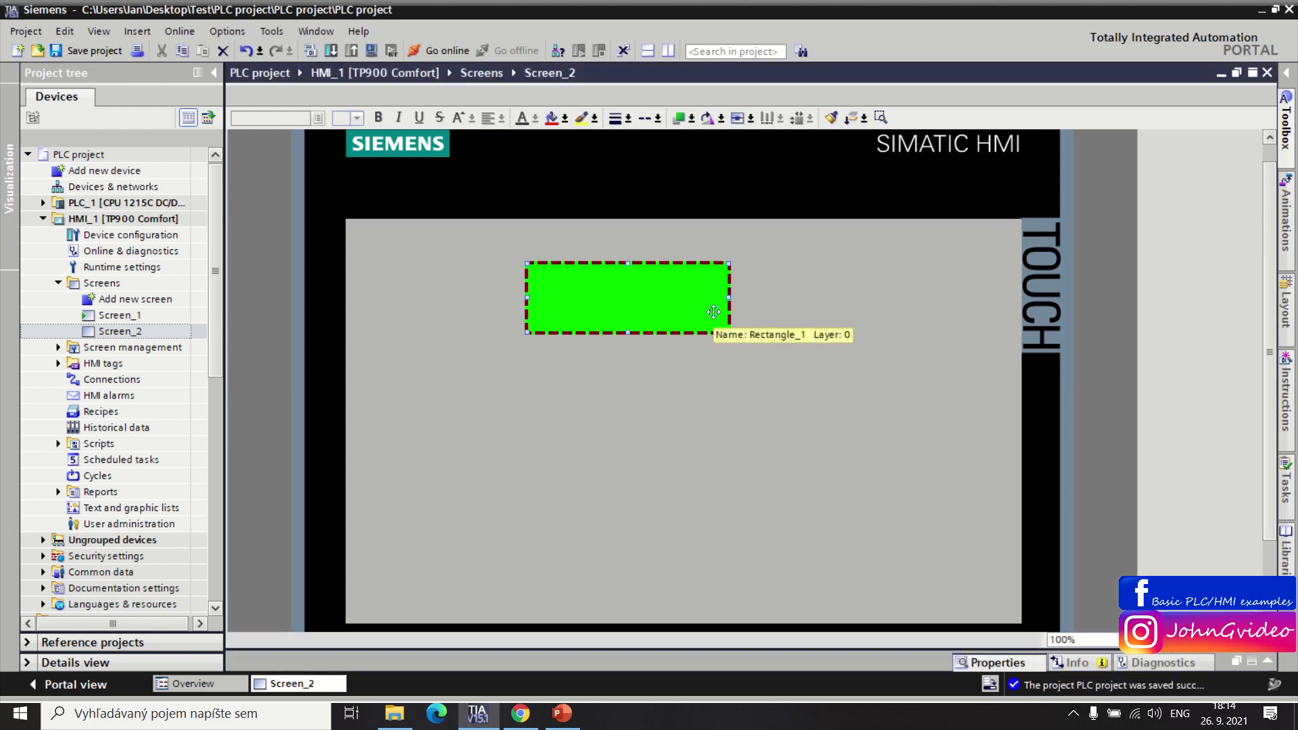
pyautogui.press('Delete')
# Draw a new default grey rectangle in the middle of Screen_2 and select it
pyautogui.click(1284, 87)
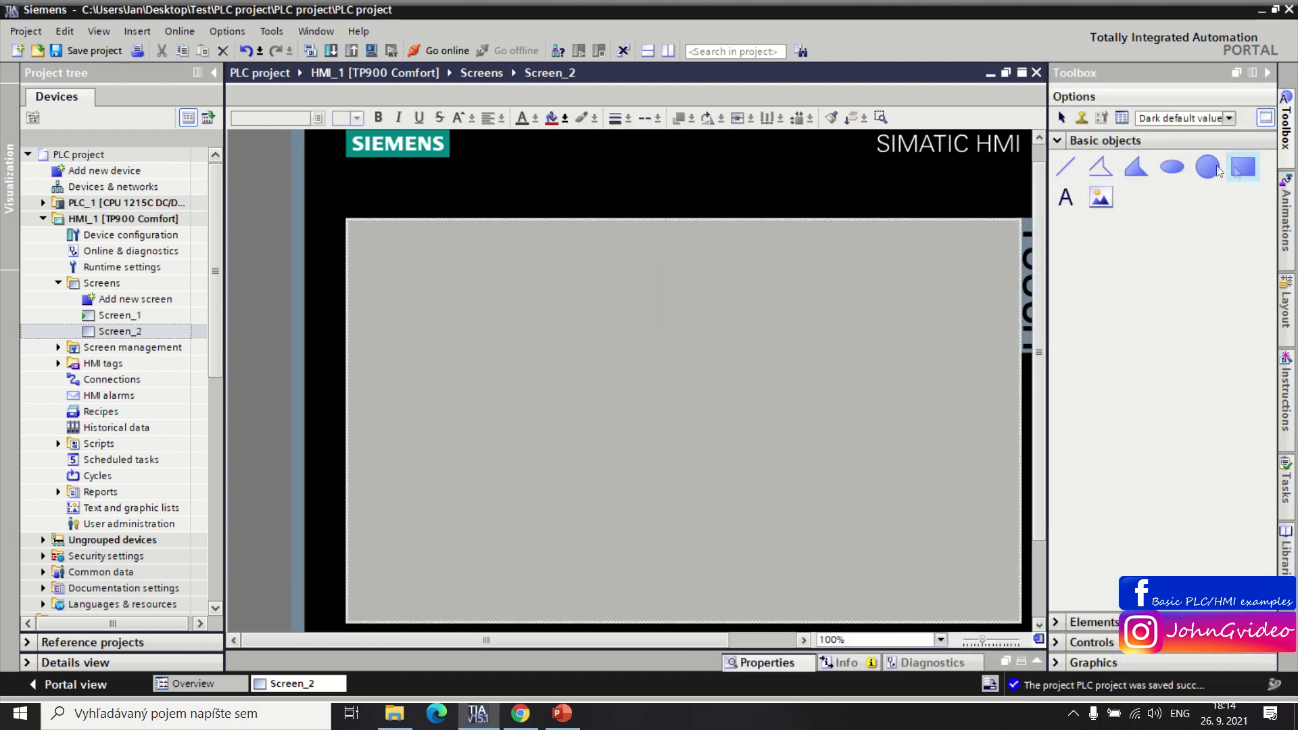
pyautogui.moveTo(1243, 166)
pyautogui.mouseDown()
pyautogui.moveTo(549, 352)
pyautogui.moveTo(756, 440)
pyautogui.mouseUp()
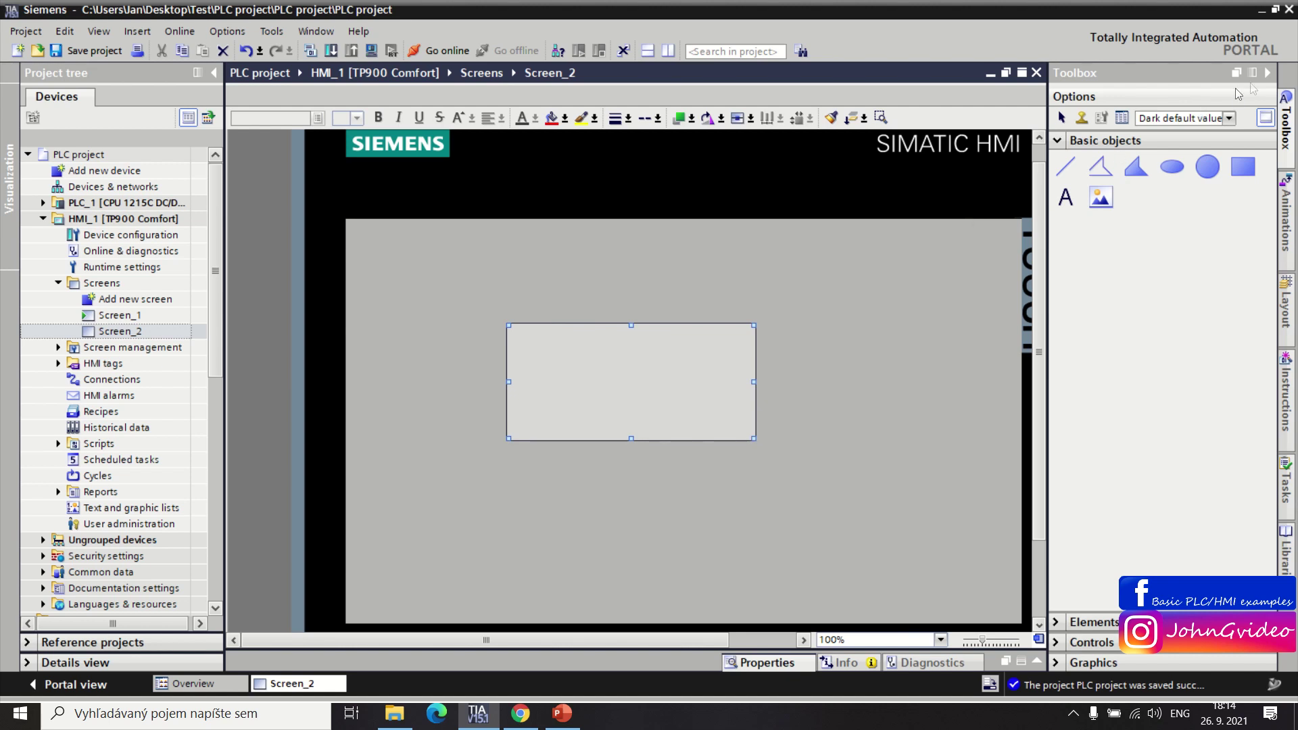
pyautogui.click(1266, 73)
pyautogui.click(671, 369)
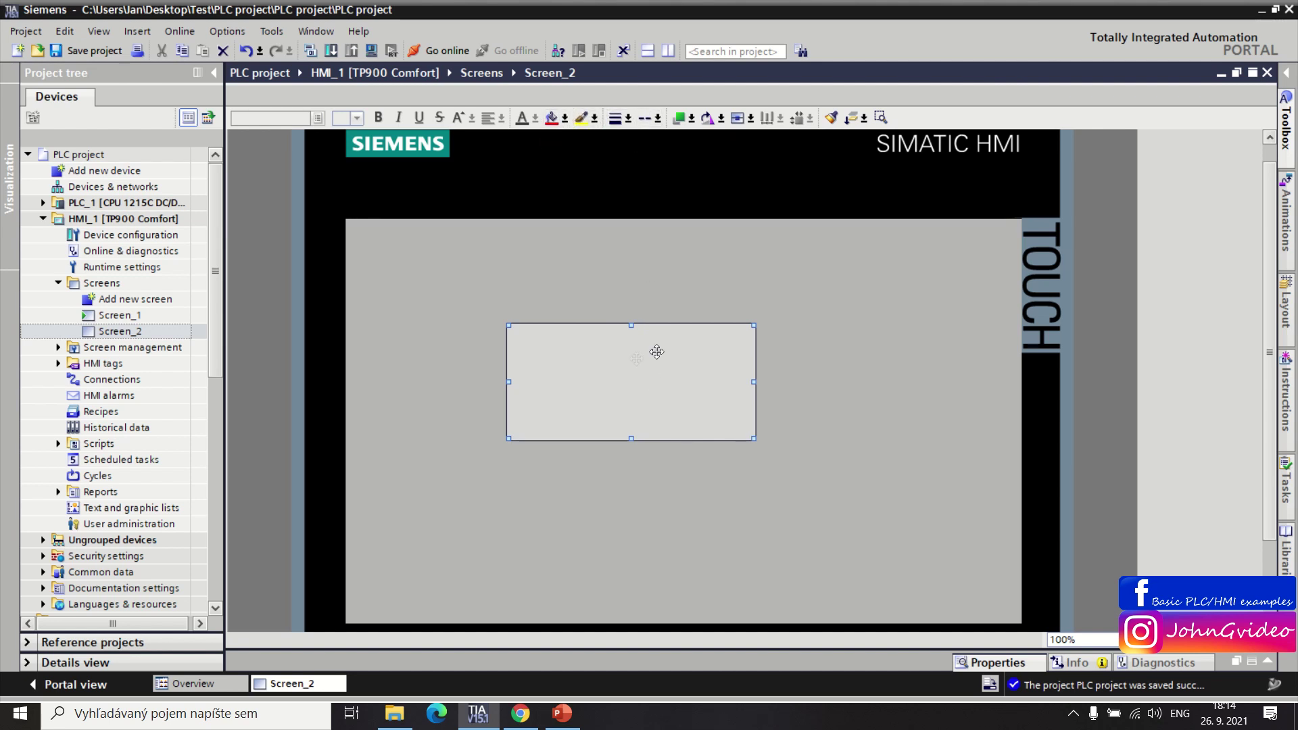
# Fill the rectangle red and make its border white from the editor toolbar
pyautogui.click(565, 119)
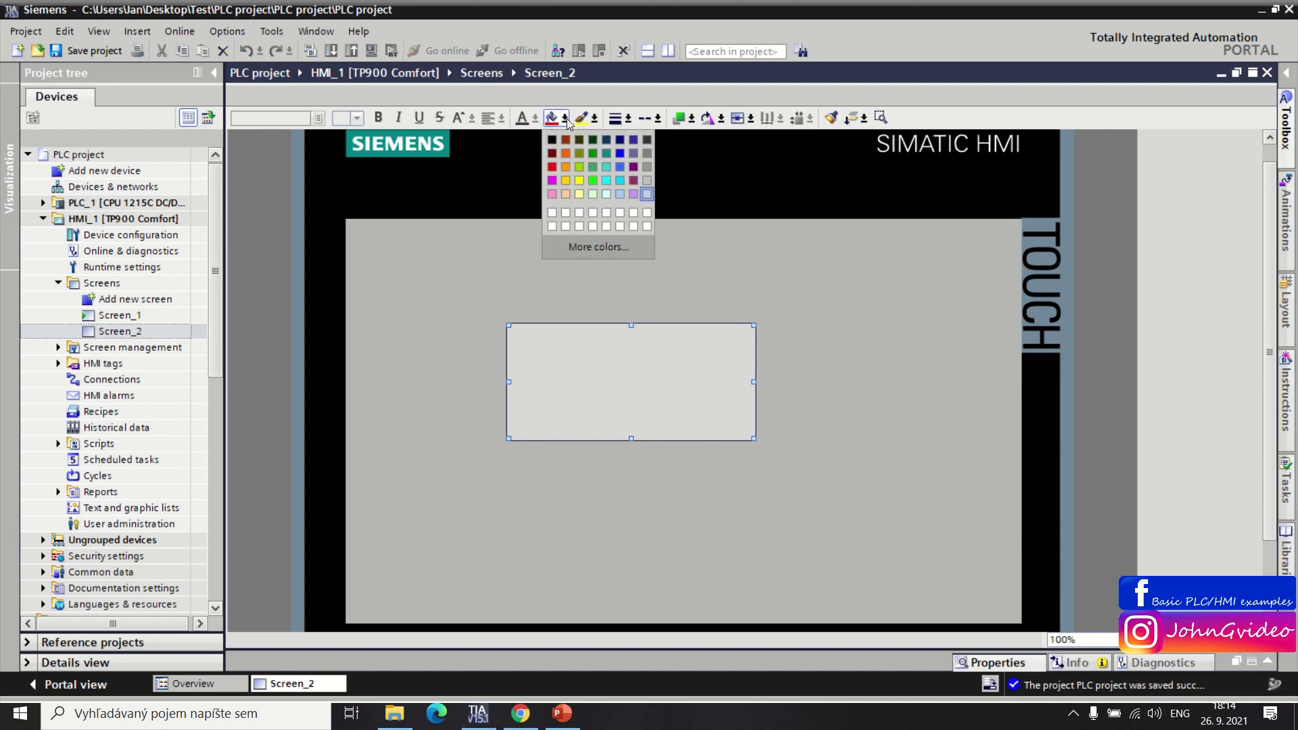
pyautogui.click(551, 166)
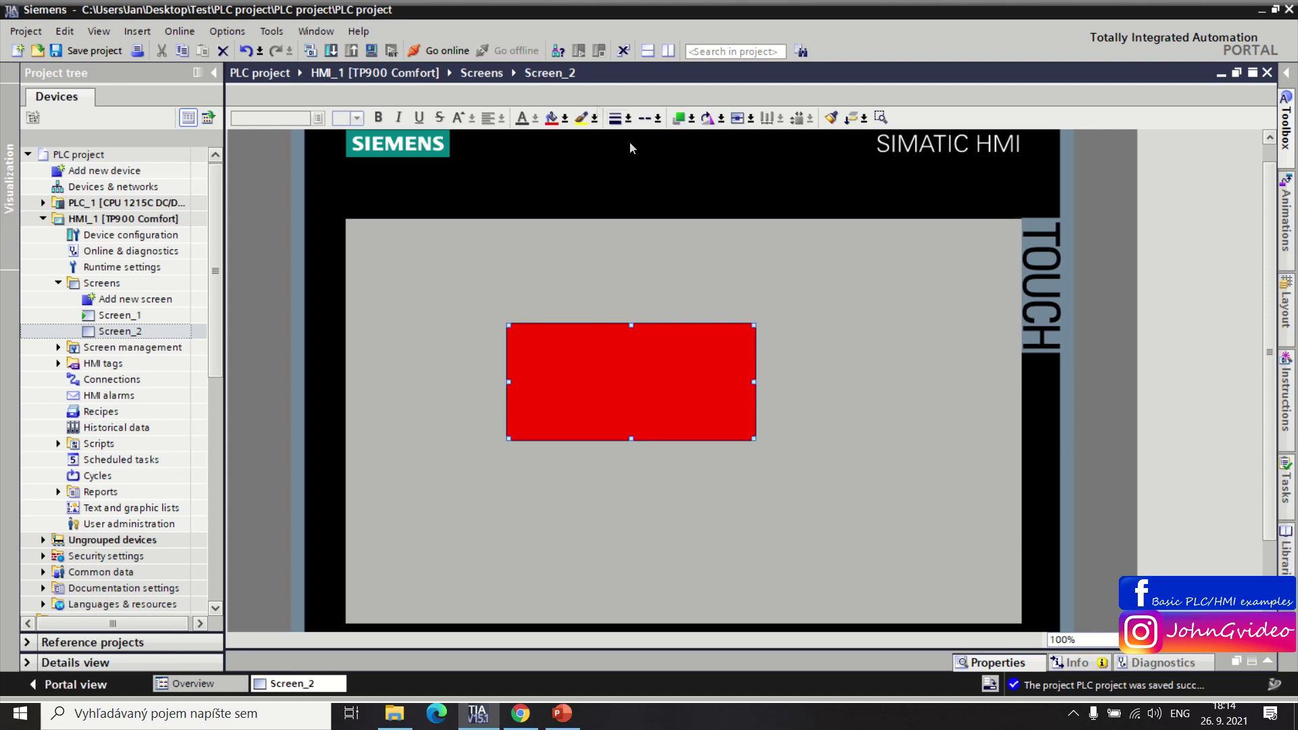
pyautogui.click(594, 118)
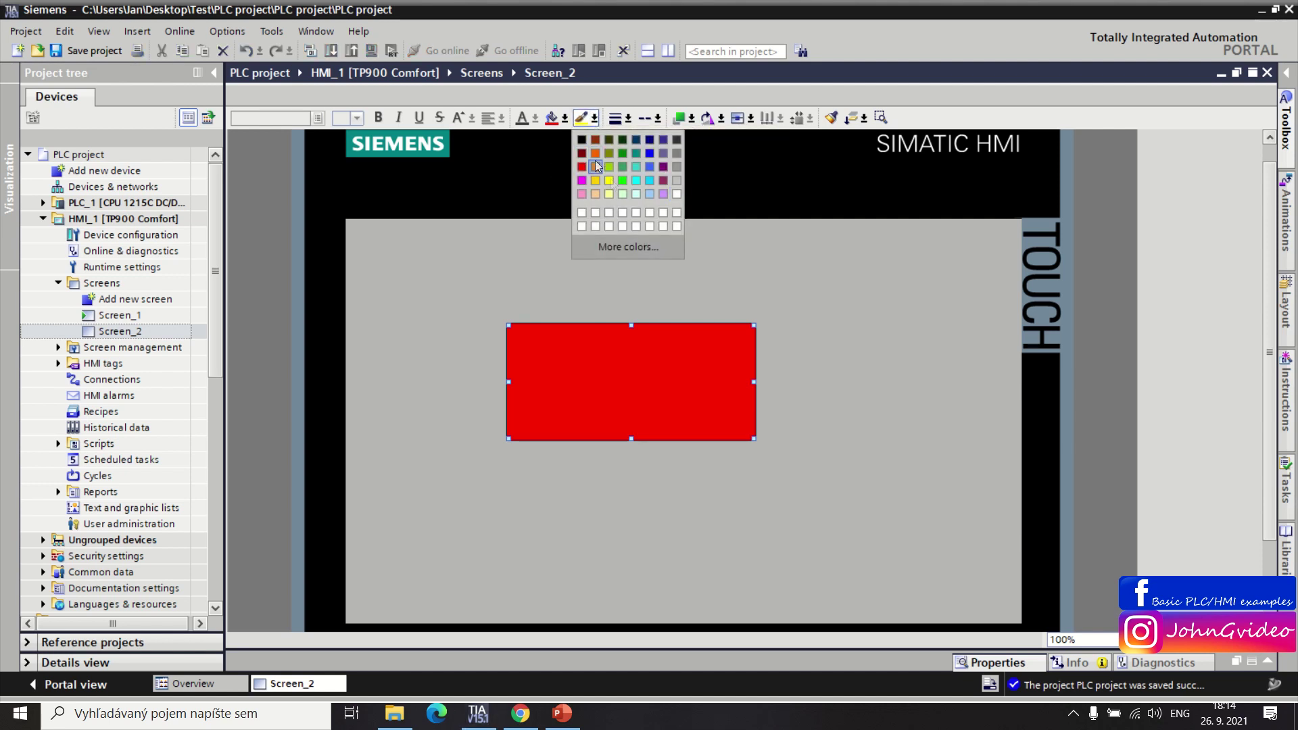
pyautogui.click(671, 194)
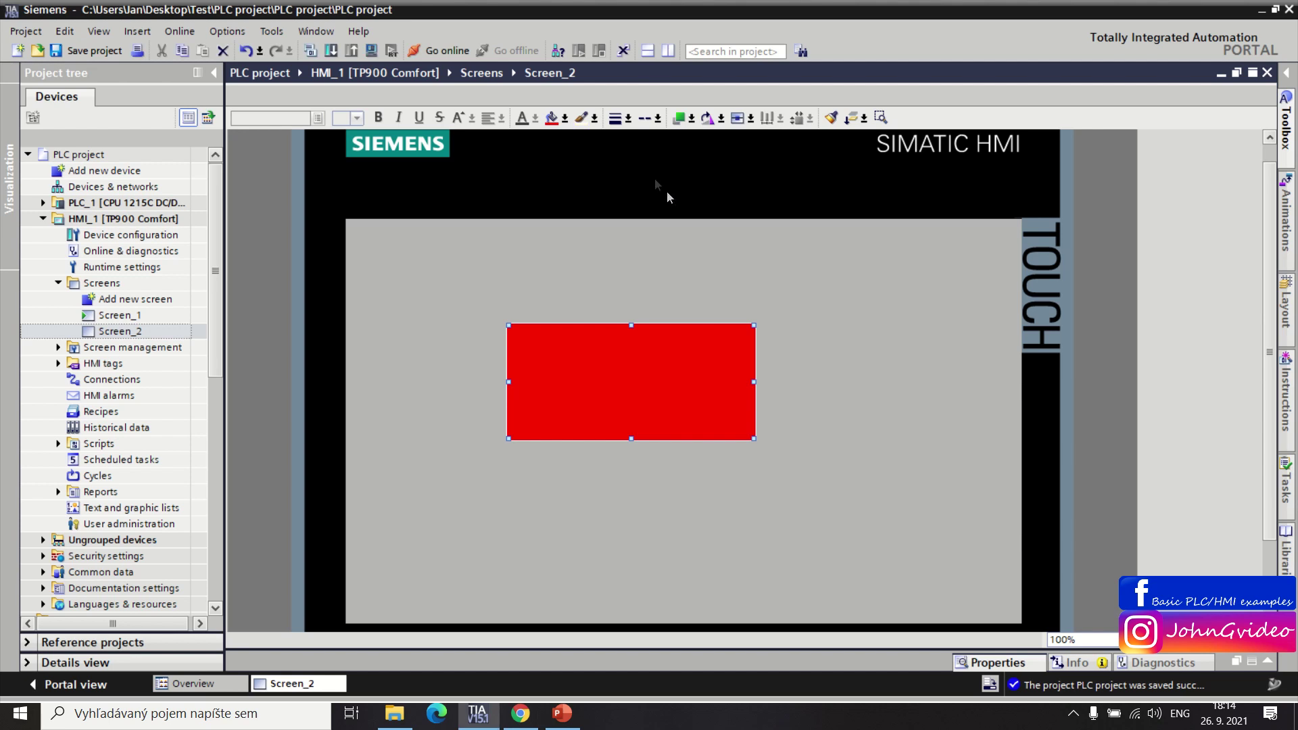
# Set the border width to 3 and the border style to Dash
pyautogui.click(628, 120)
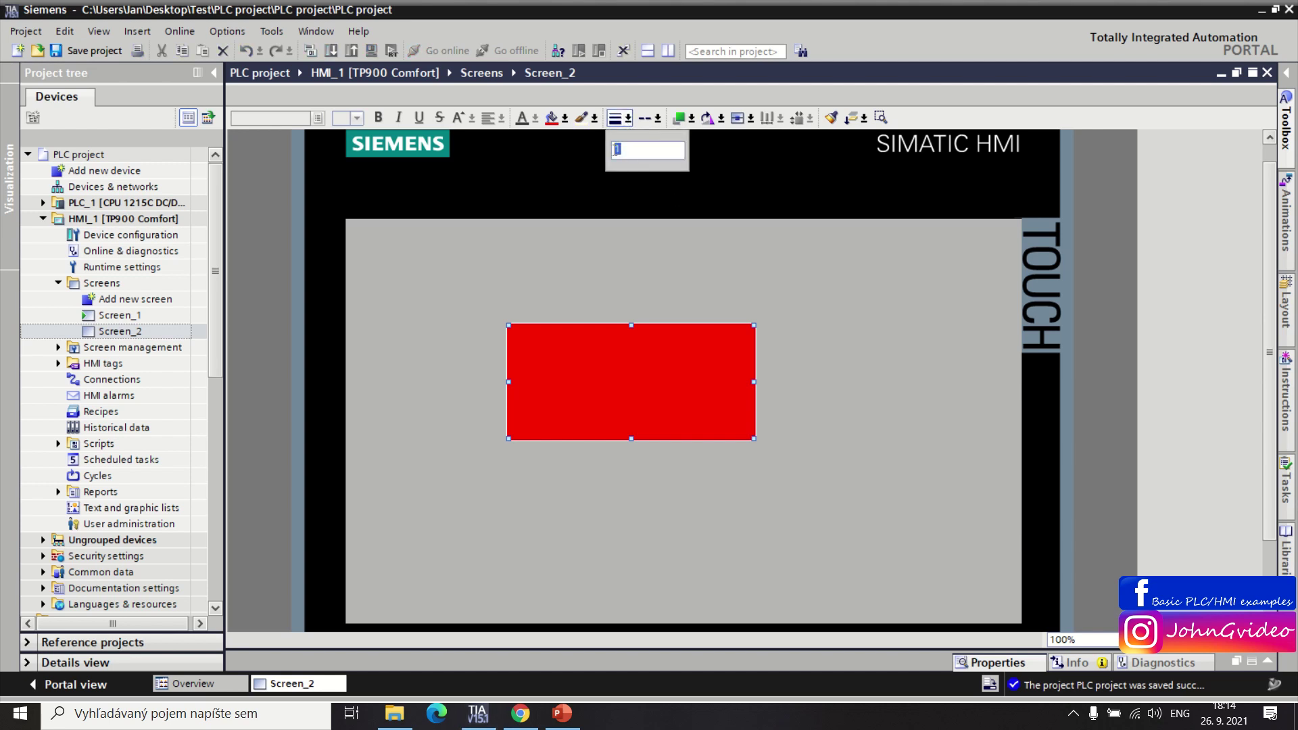
pyautogui.press('Return')
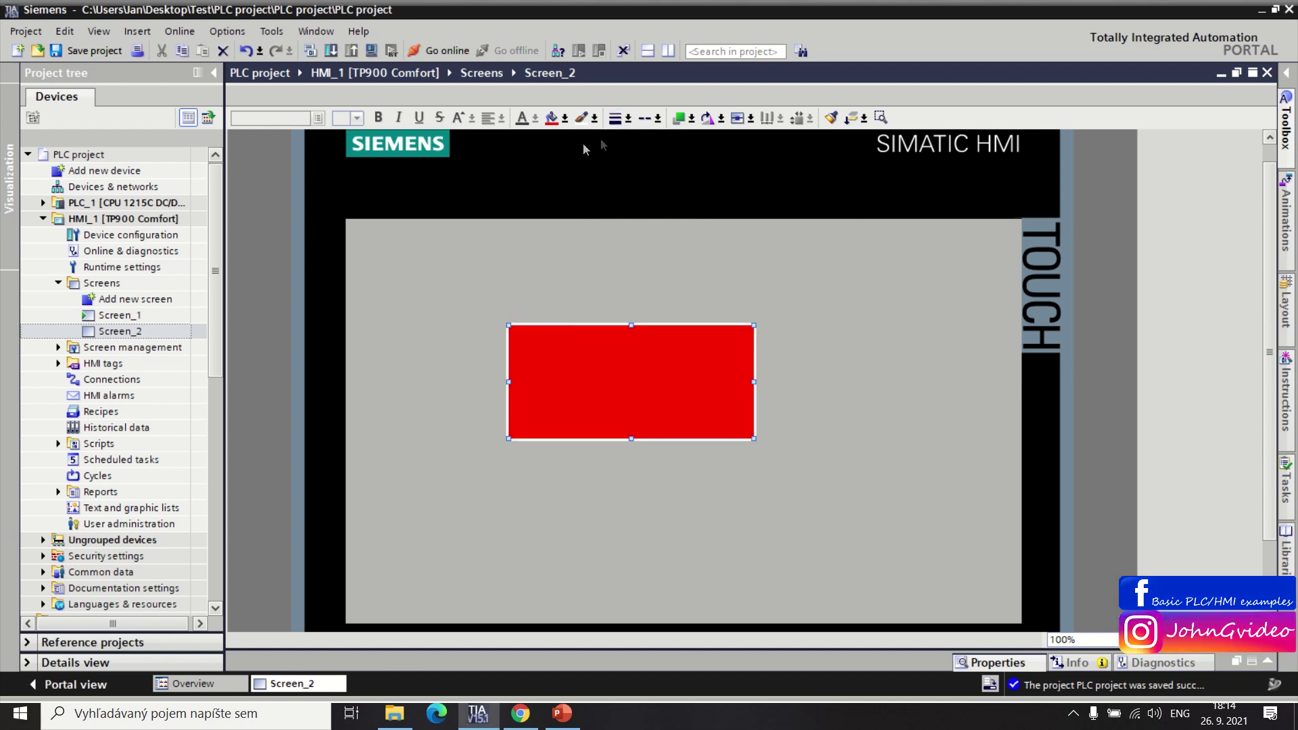
pyautogui.click(657, 119)
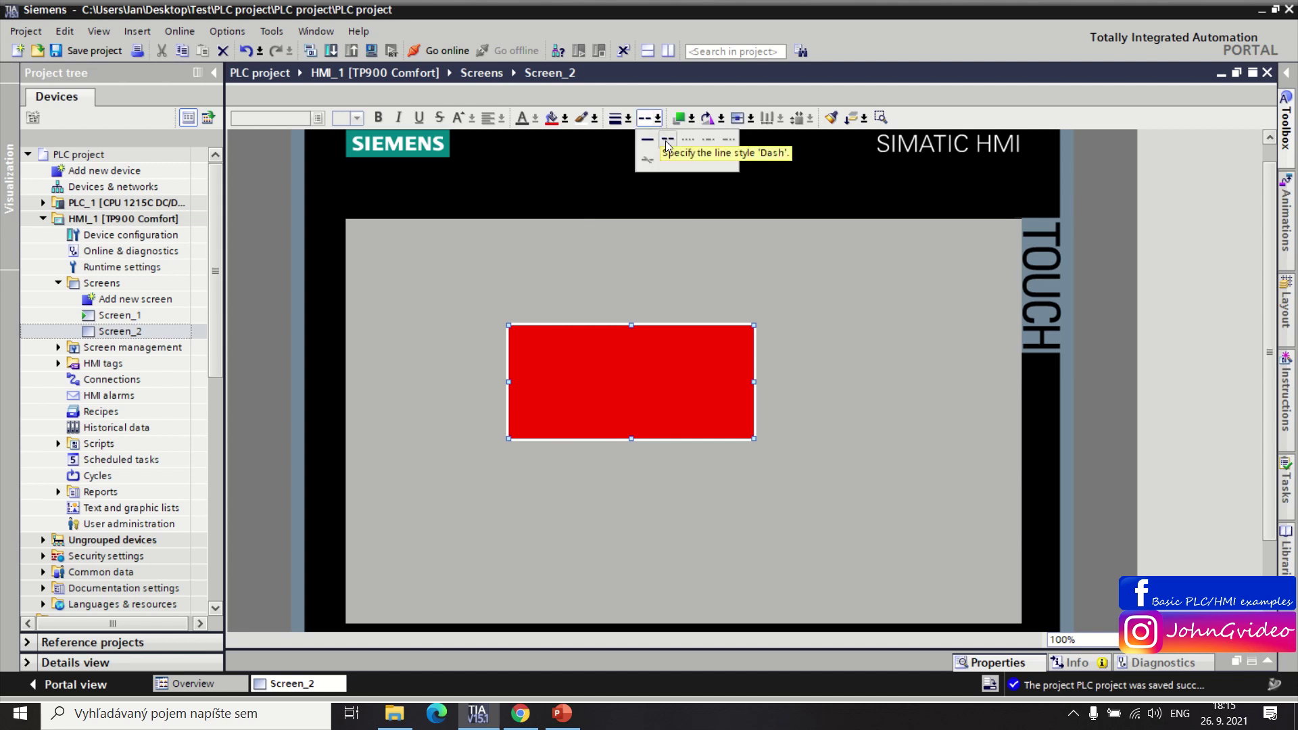
pyautogui.click(665, 139)
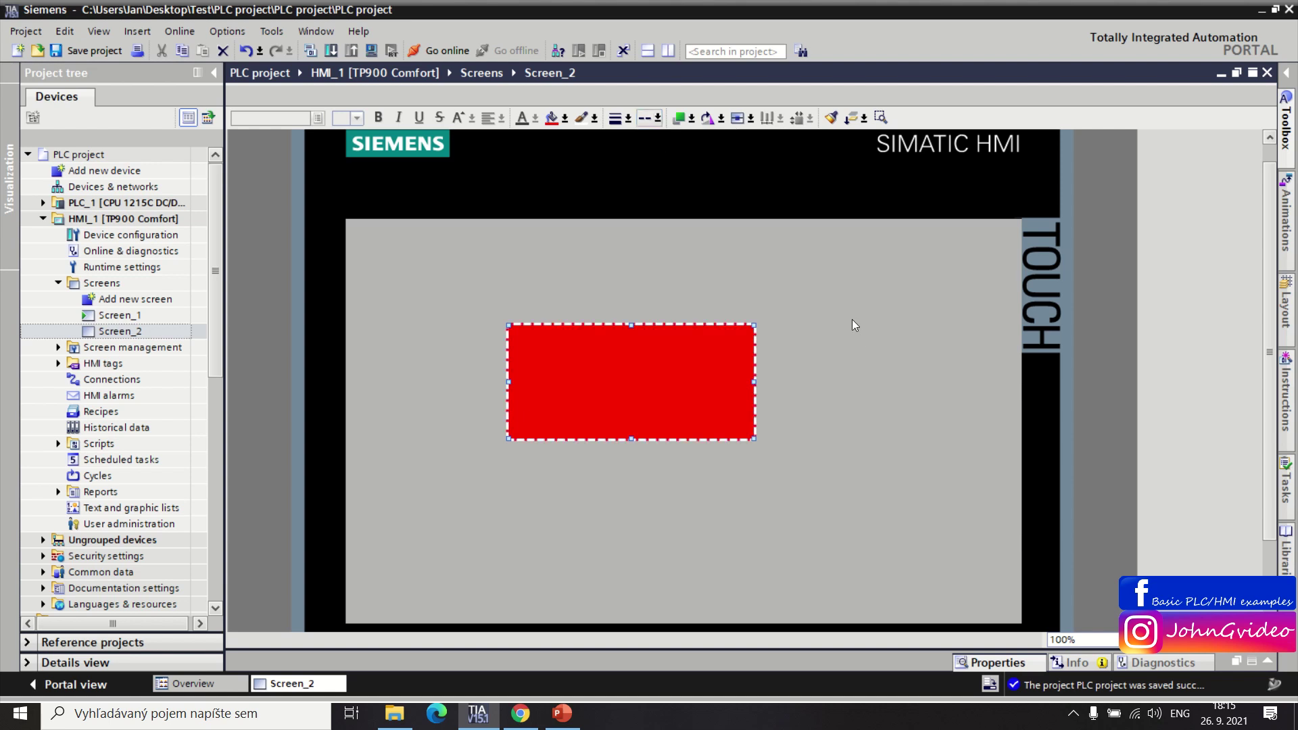
# Move the red rectangle up and right, check its properties, and deselect it
pyautogui.moveTo(716, 374); pyautogui.dragTo(751, 333)
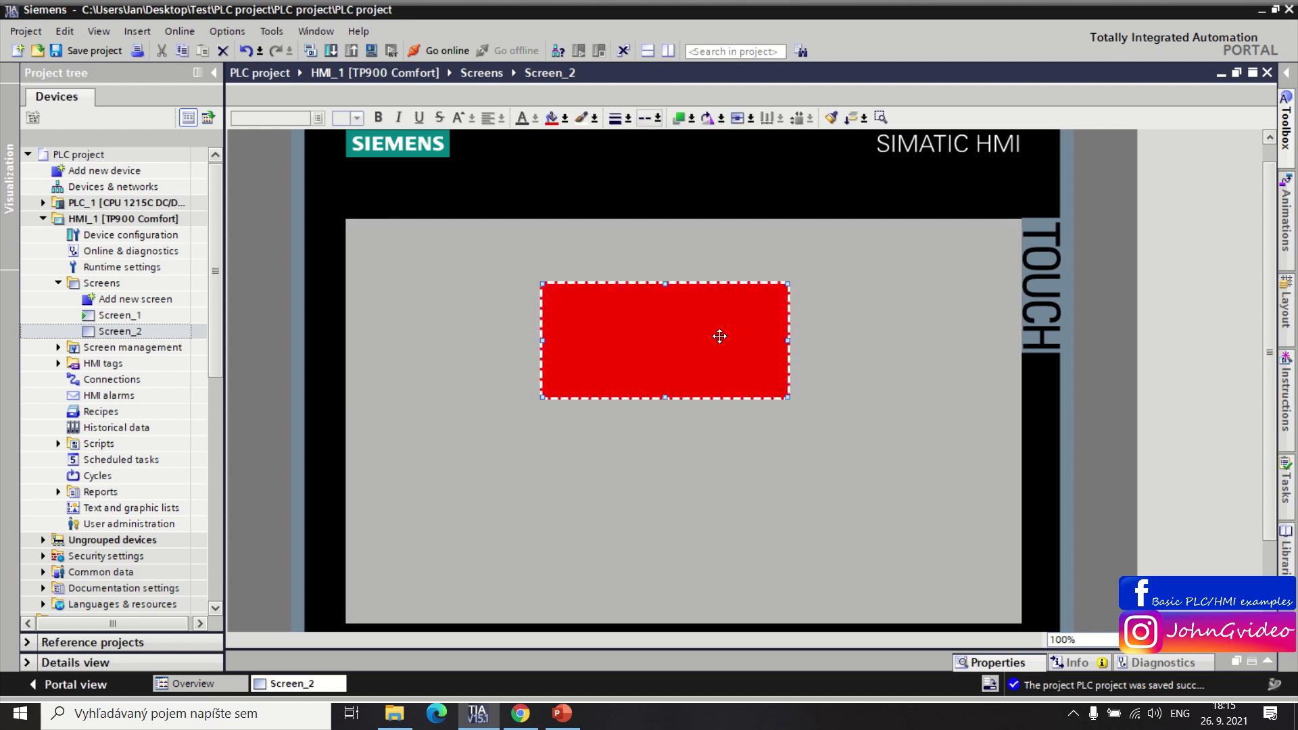
pyautogui.rightClick(717, 334)
pyautogui.click(770, 595)
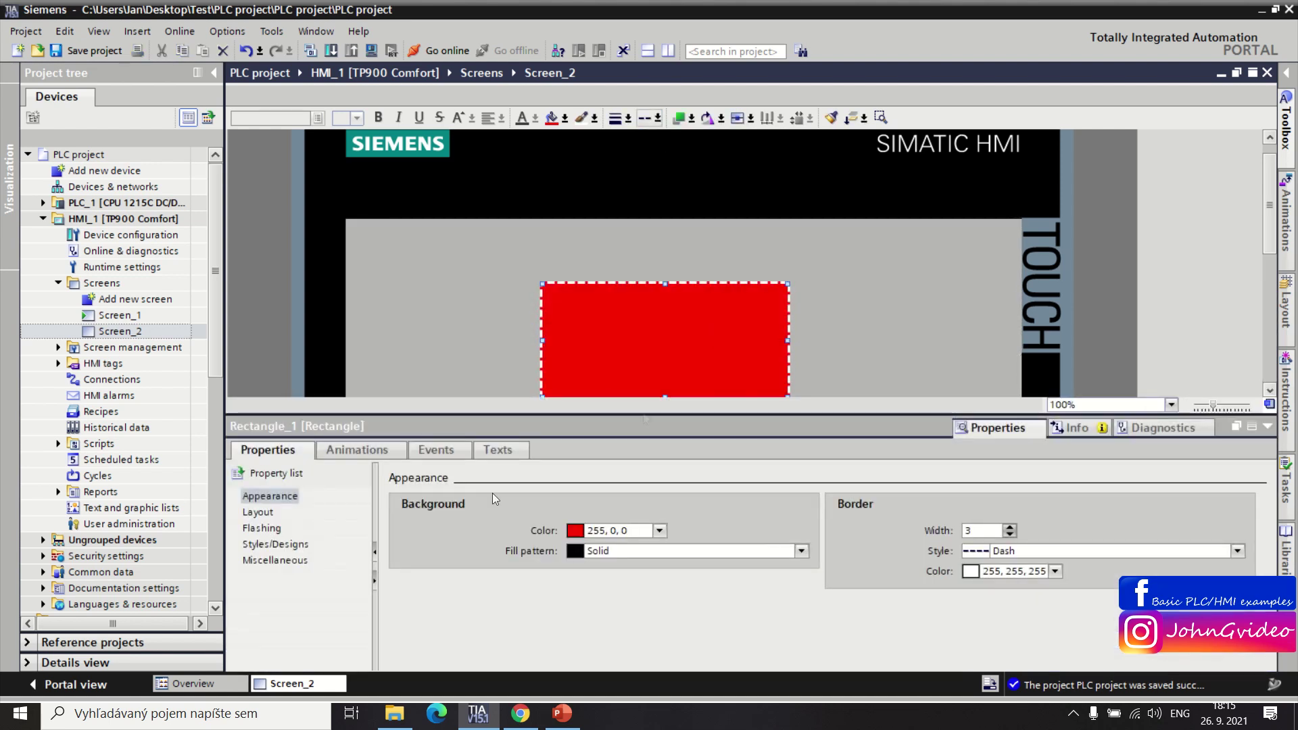
pyautogui.click(1267, 427)
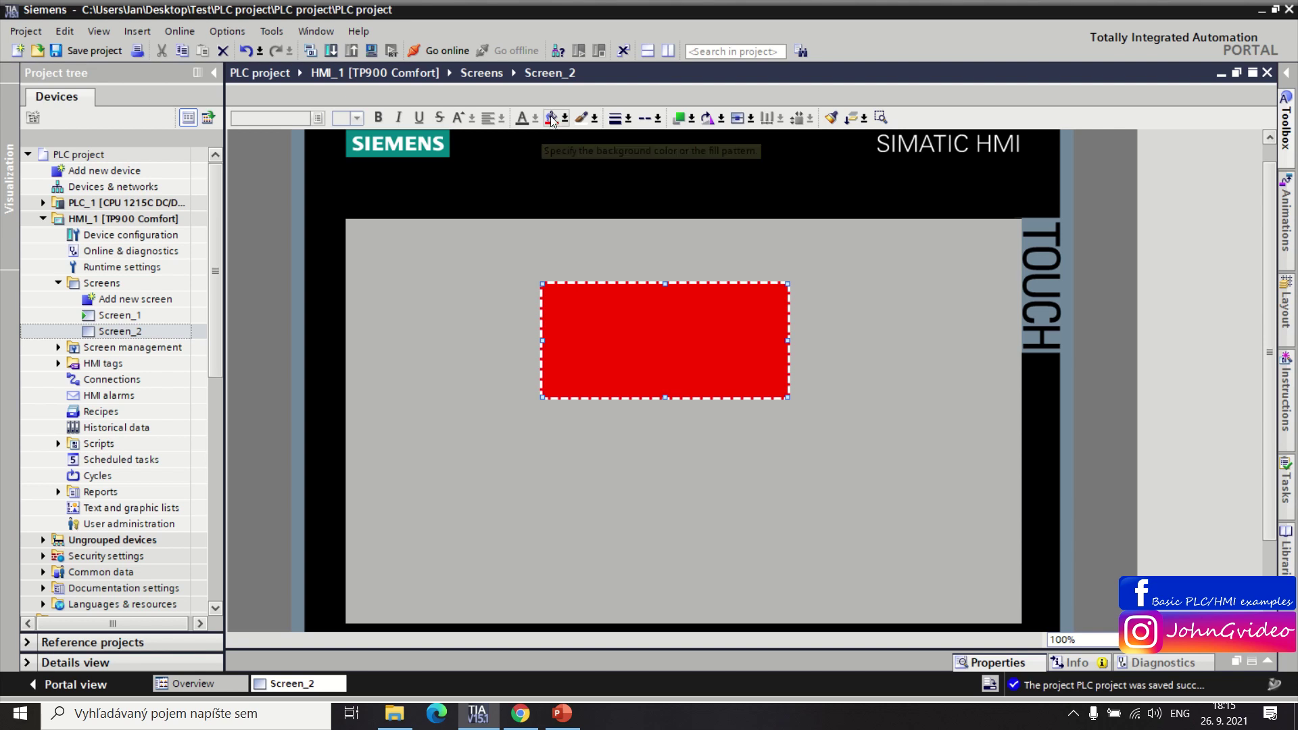
pyautogui.click(863, 300)
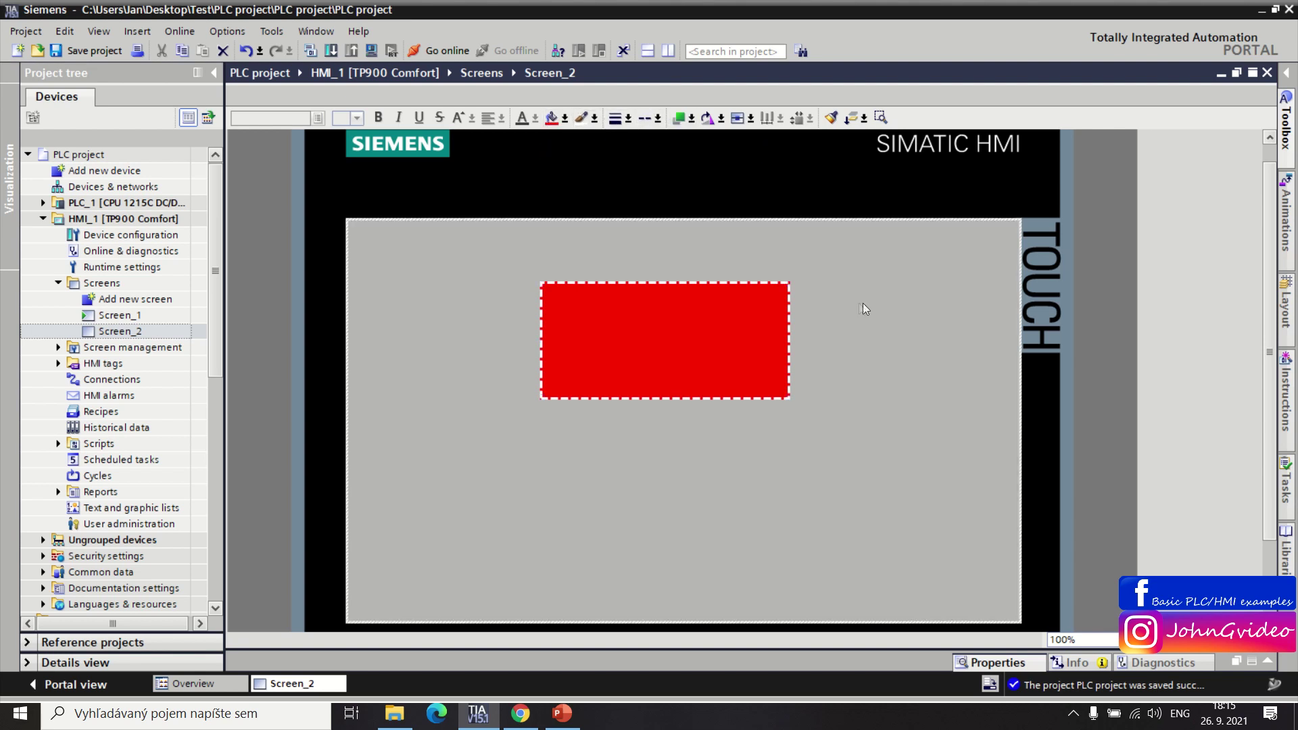